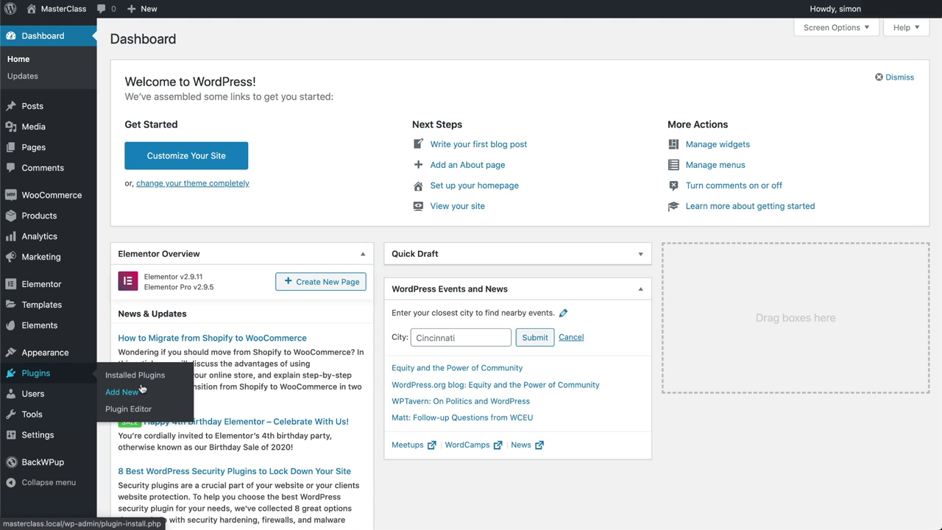
Step: Select all five installed plugins and bulk-deactivate them from the Installed Plugins list
click(138, 376)
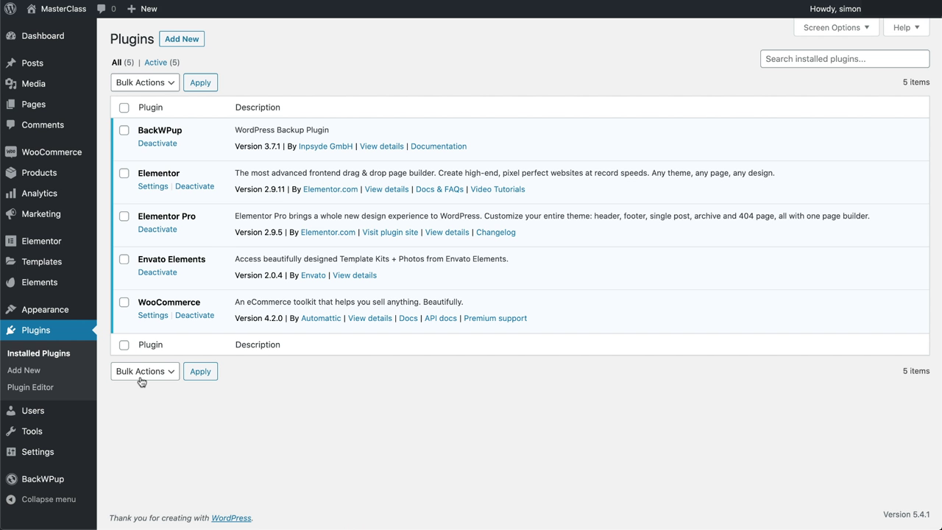
click(123, 108)
click(161, 87)
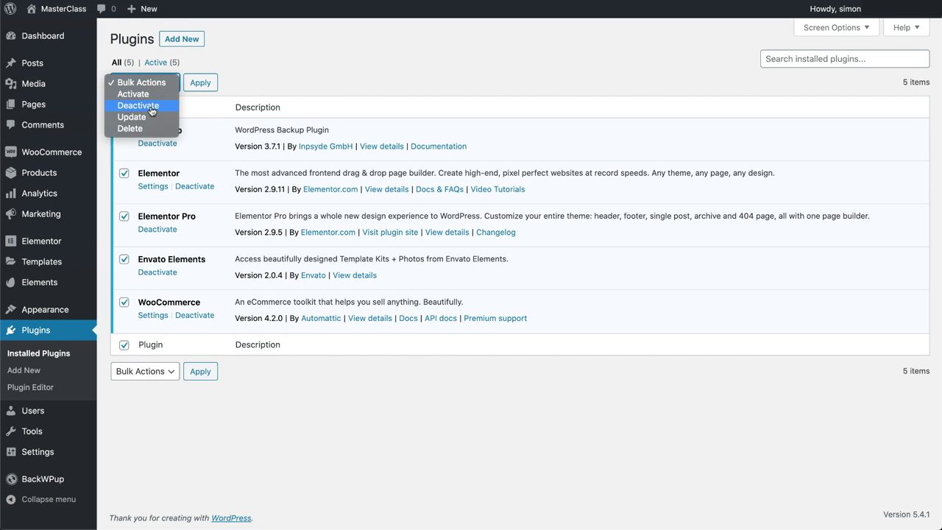
click(151, 106)
click(193, 85)
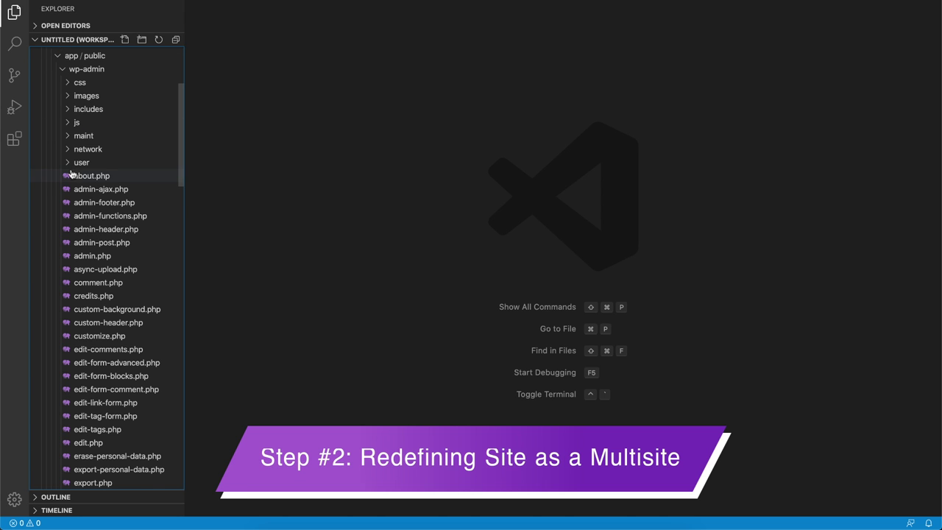
scroll(81, 175, down, 3)
scroll(81, 175, down, 4)
scroll(81, 176, down, 1)
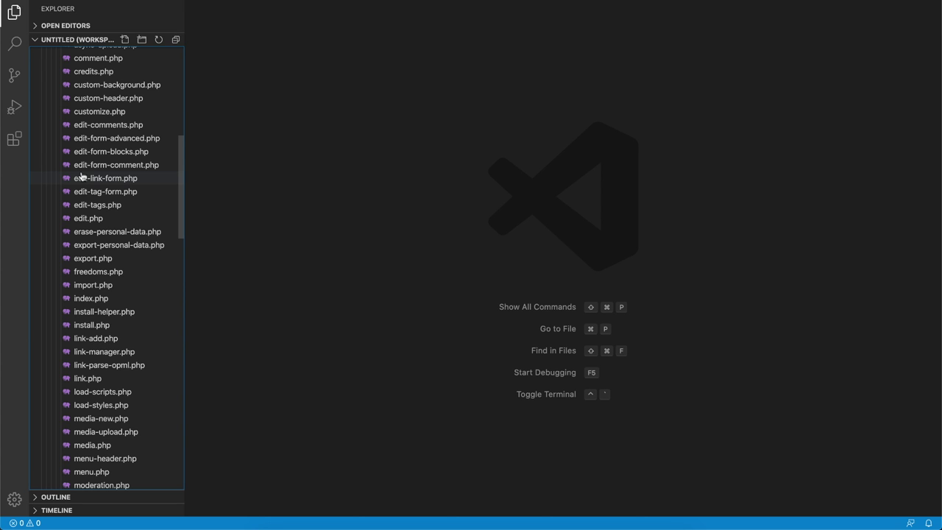
scroll(82, 176, down, 2)
scroll(81, 177, down, 5)
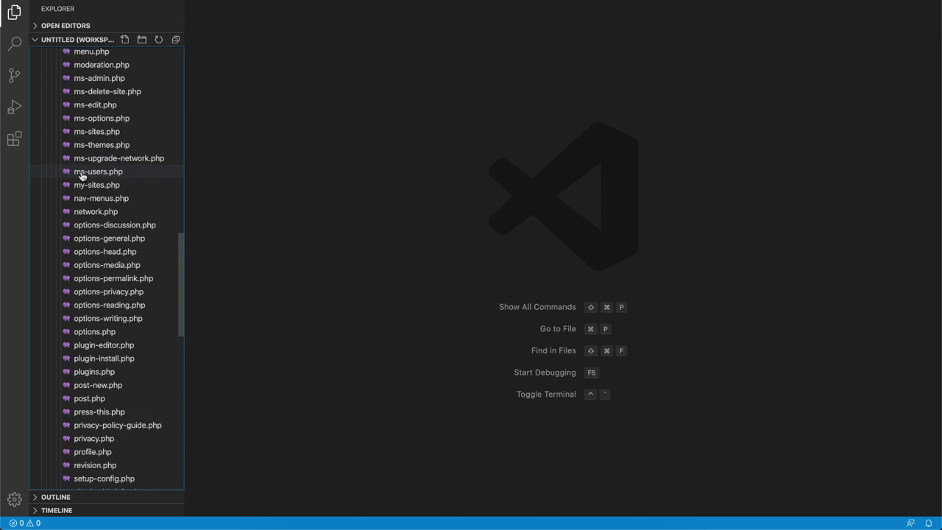
scroll(82, 177, down, 5)
scroll(82, 176, down, 3)
scroll(82, 177, down, 5)
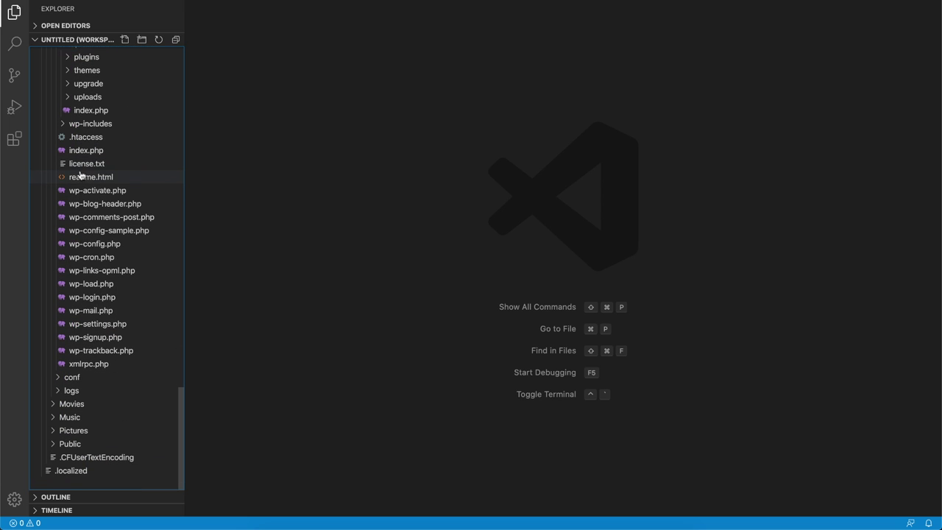
scroll(84, 181, up, 1)
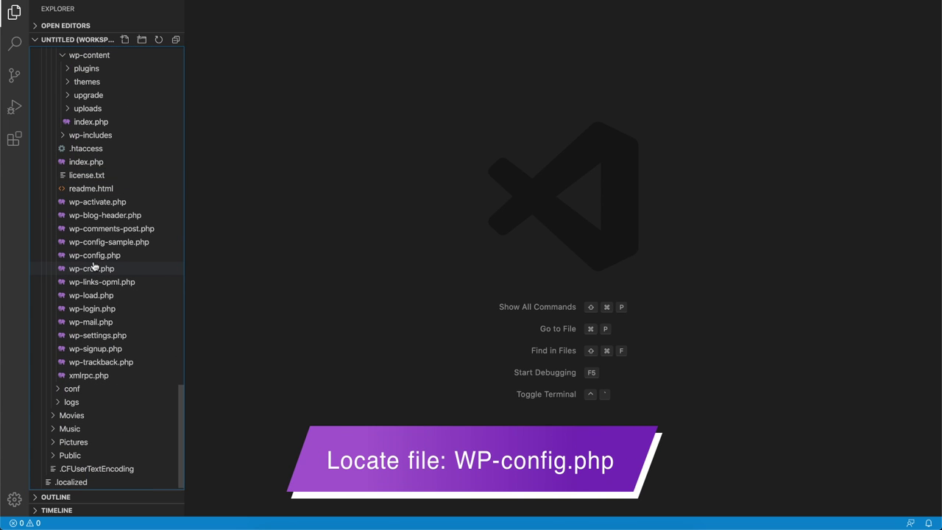
Step: Duplicate wp-config.php in the Explorer as a backup copy
click(92, 256)
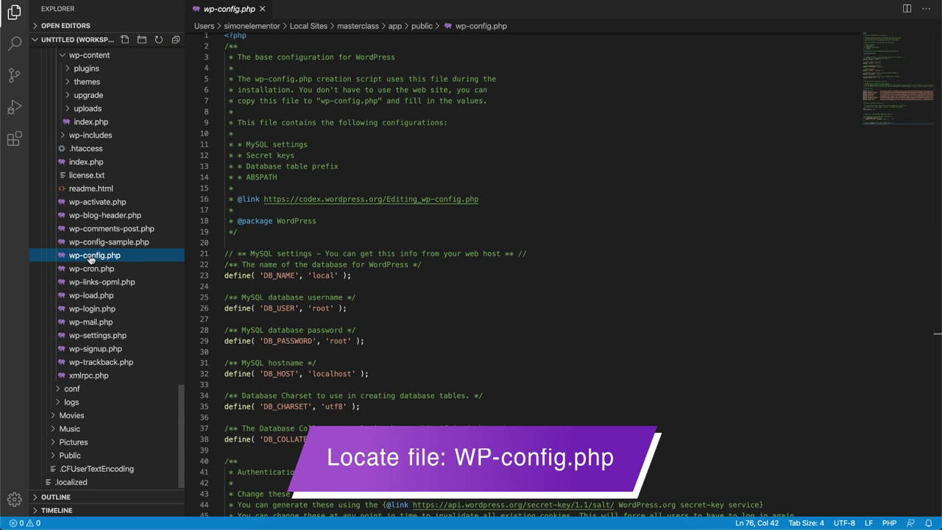
key(super+c)
key(super+v)
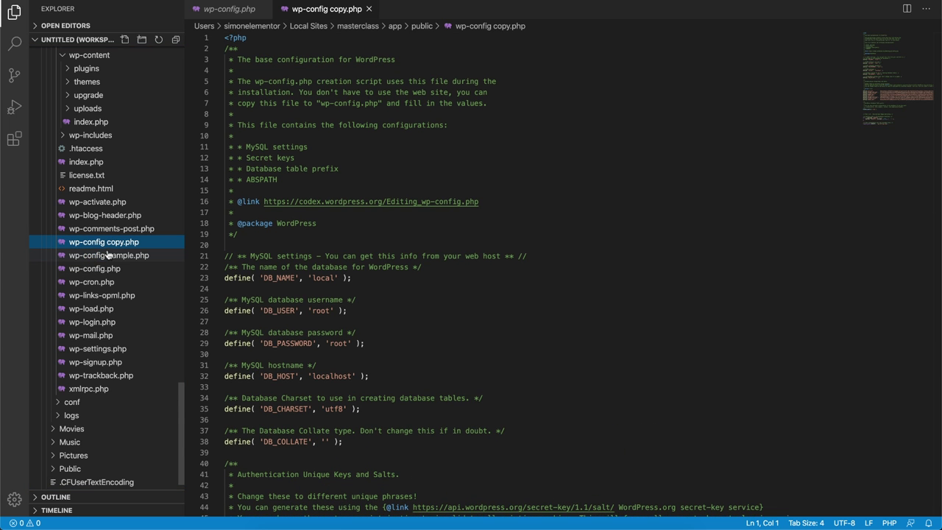
scroll(114, 253, down, 2)
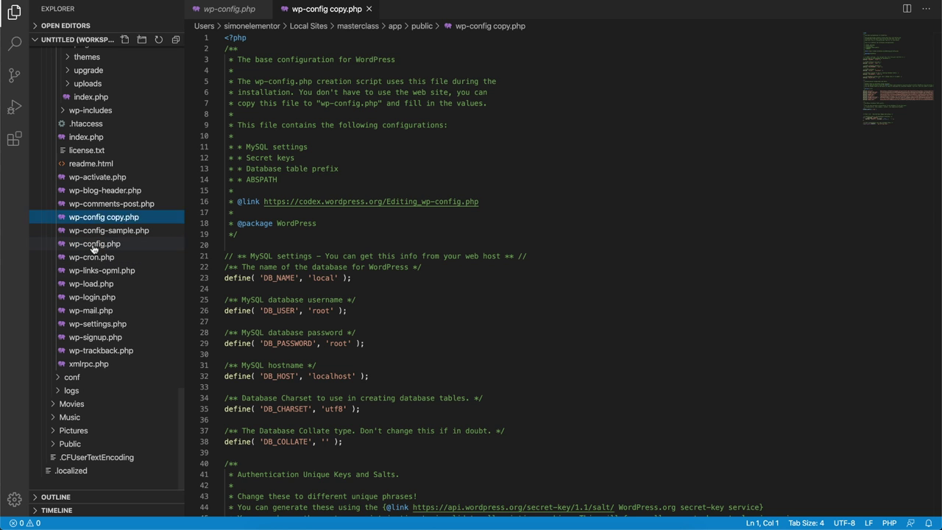
Step: Open the original wp-config.php and scroll to the 'stop editing' comment near its end
click(93, 247)
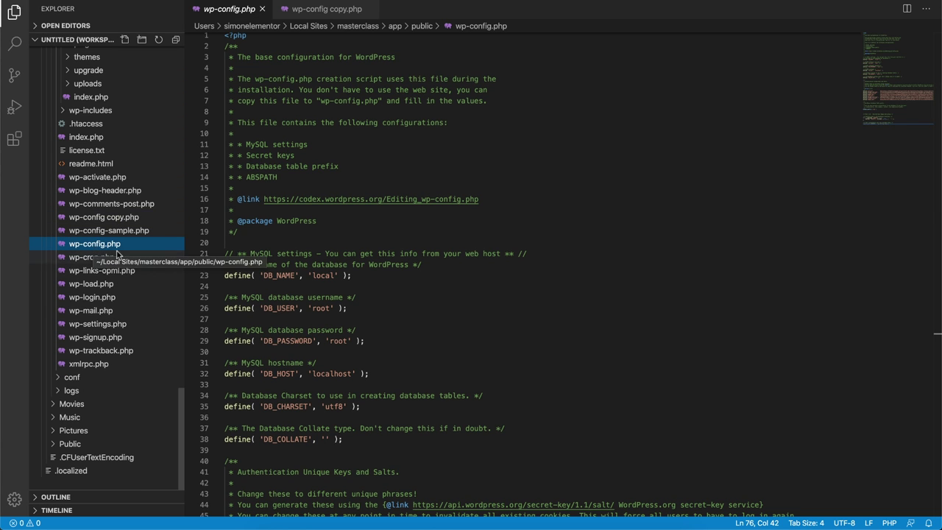
scroll(294, 243, down, 15)
scroll(310, 271, down, 5)
scroll(311, 271, up, 3)
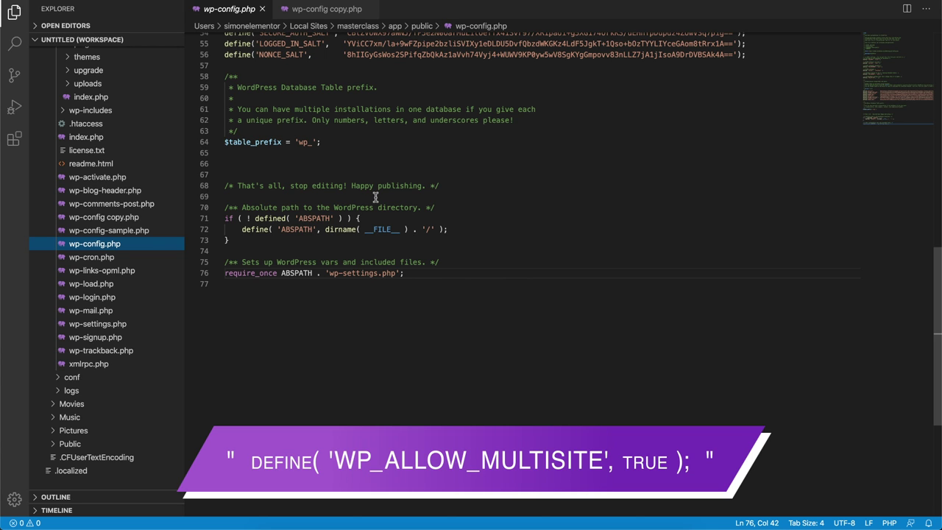
Step: Paste the commented WP_ALLOW_MULTISITE true define on line 66 and save wp-config.php
click(234, 165)
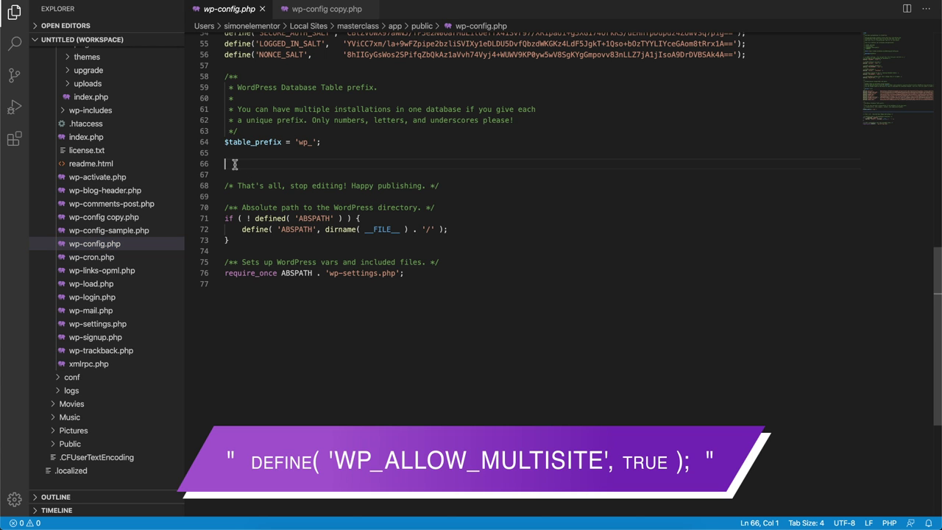
key(super+v)
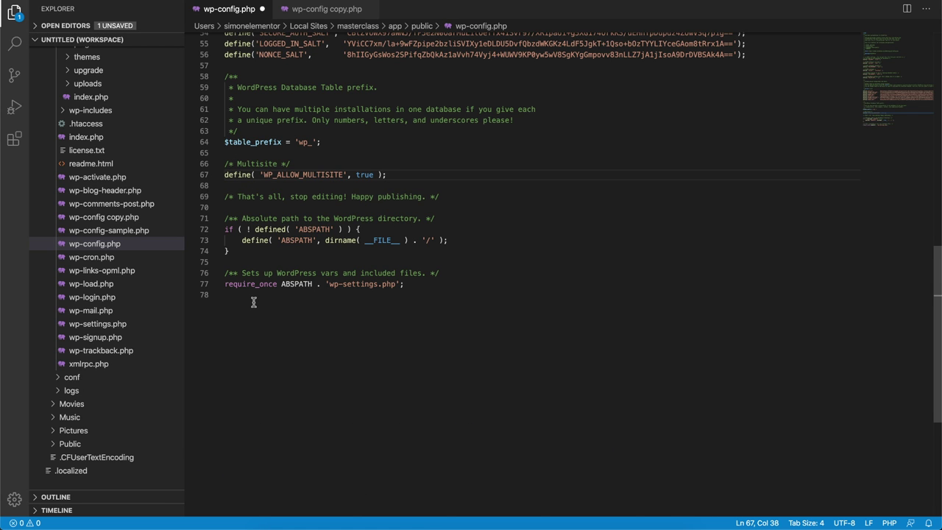
key(super+s)
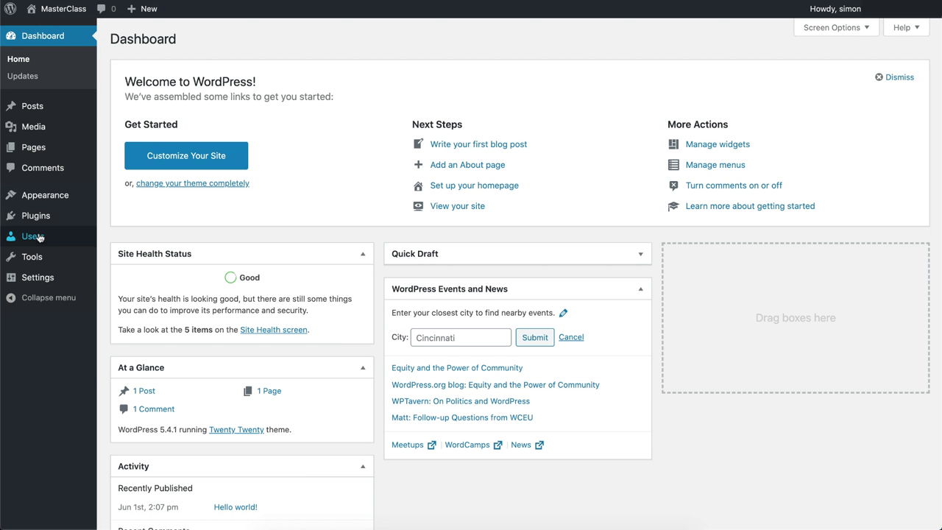
mouse_move(32, 257)
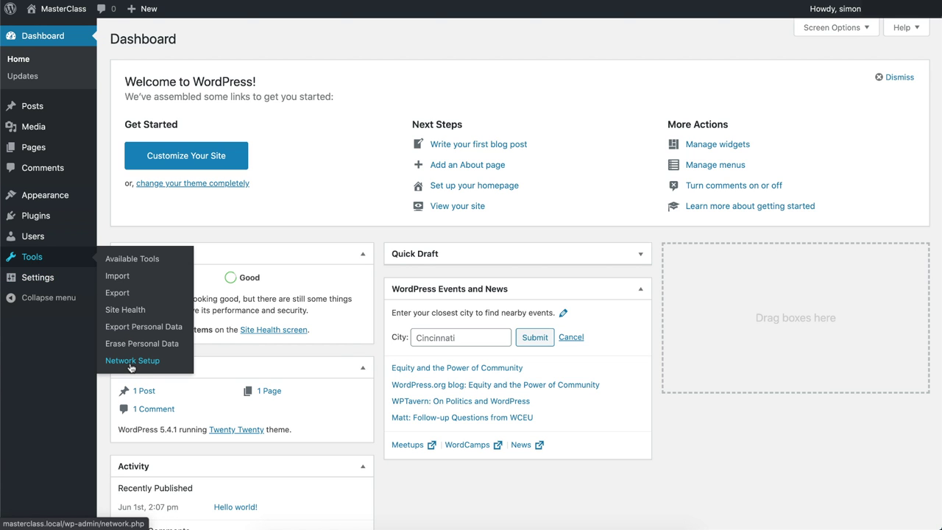
Step: Install the MasterClass Sites network from Network Setup using sub-domain site addresses
click(131, 361)
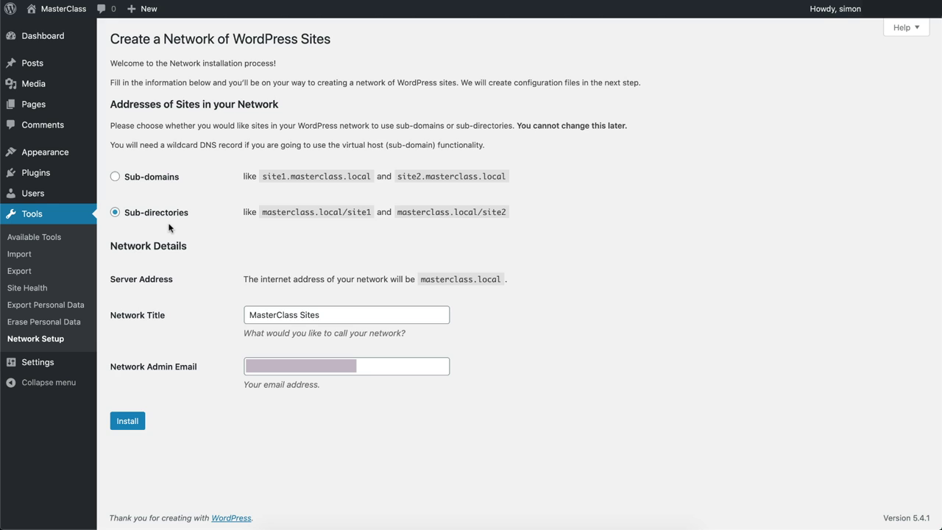
click(115, 177)
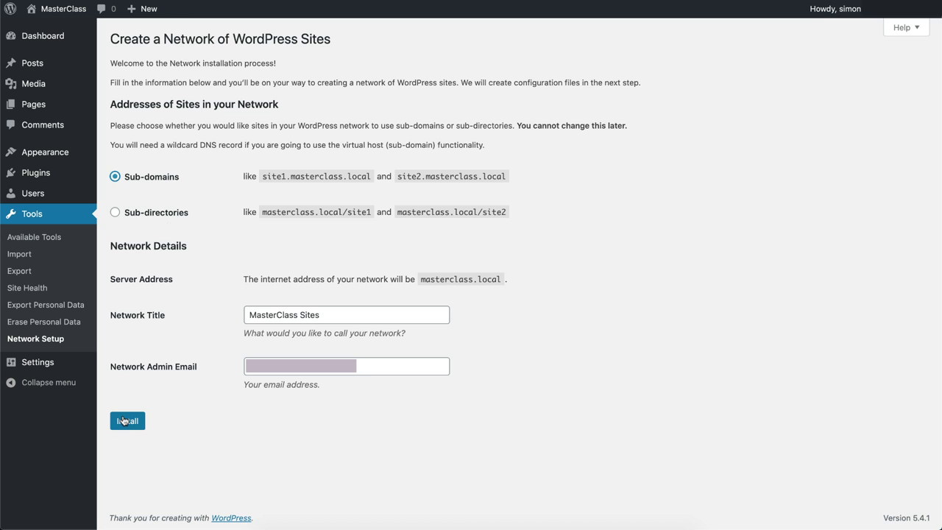
click(124, 421)
click(130, 422)
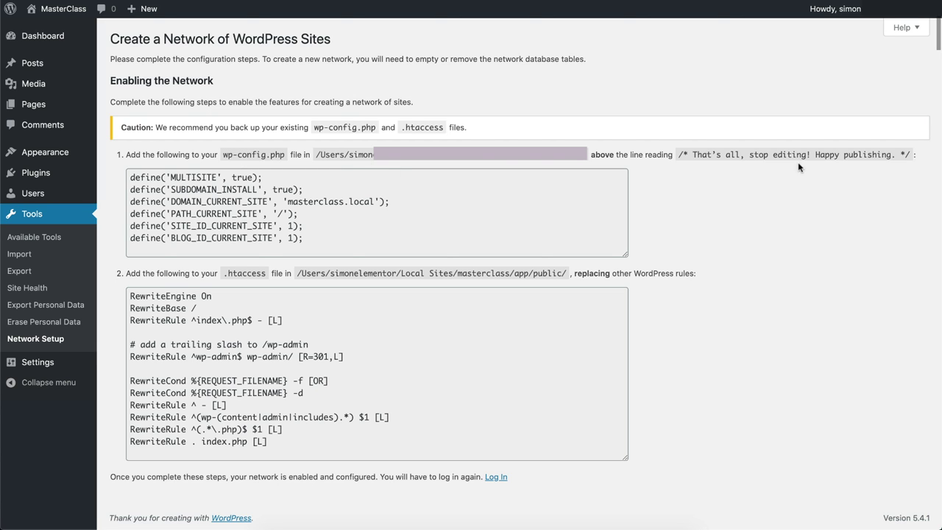
Step: Paste the six suggested multisite define lines below line 67 of wp-config.php and save
drag(303, 239, 129, 177)
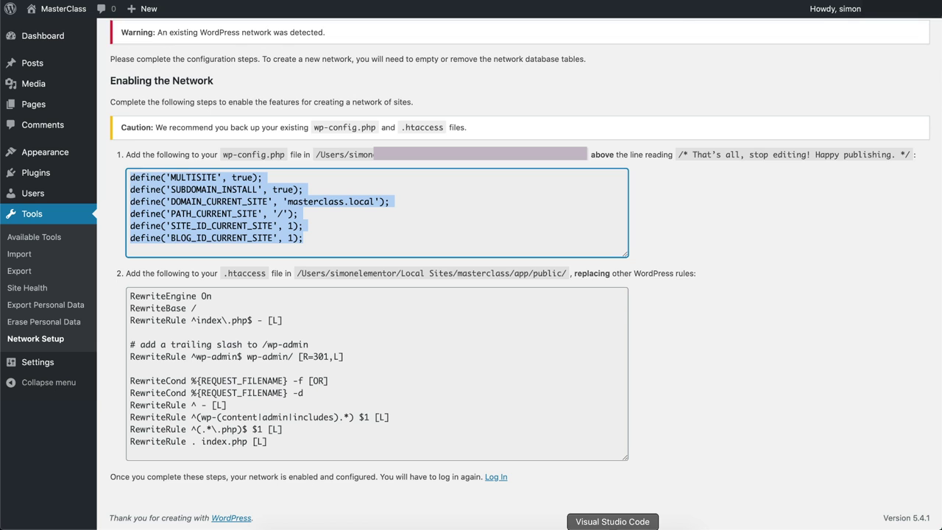
click(612, 527)
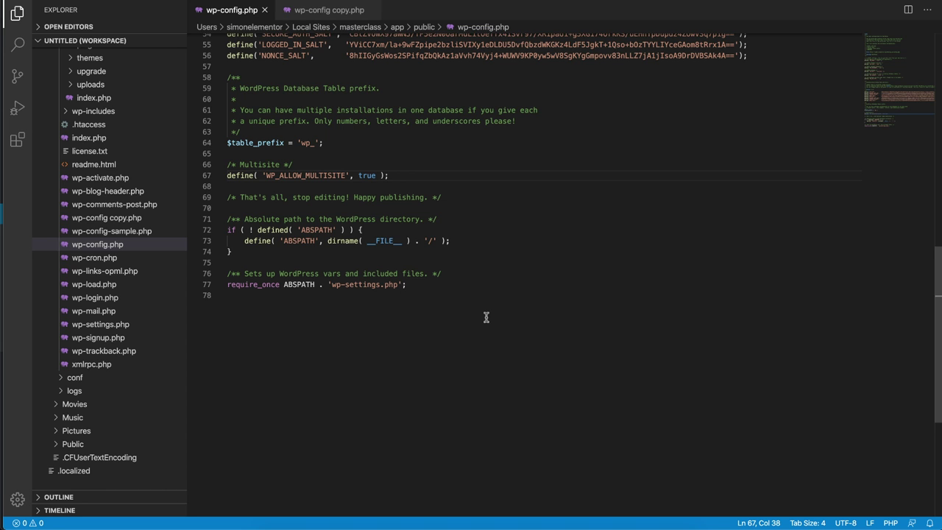
key(Return)
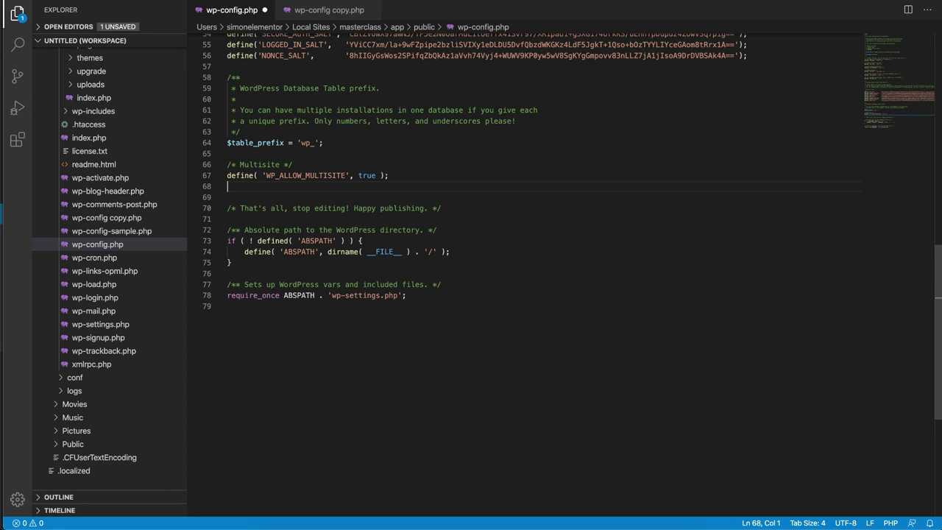
key(Return)
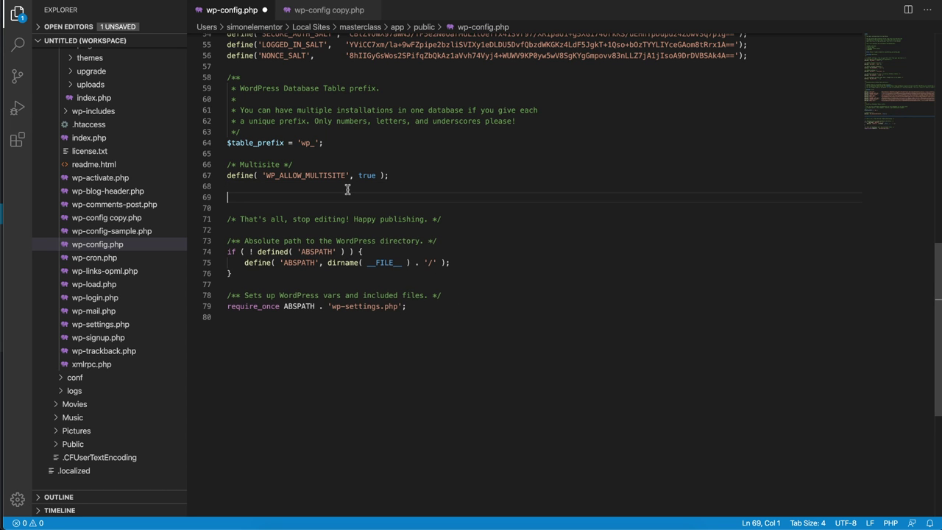
key(super+v)
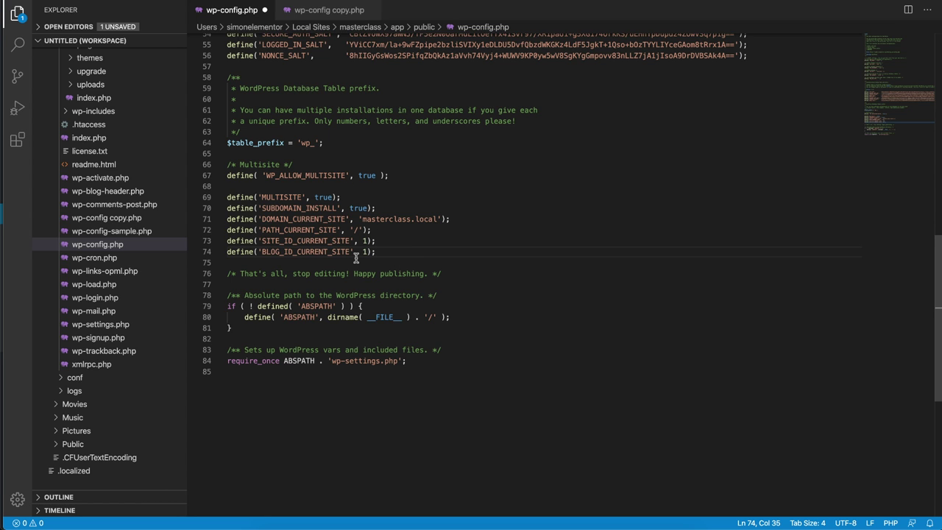
click(19, 0)
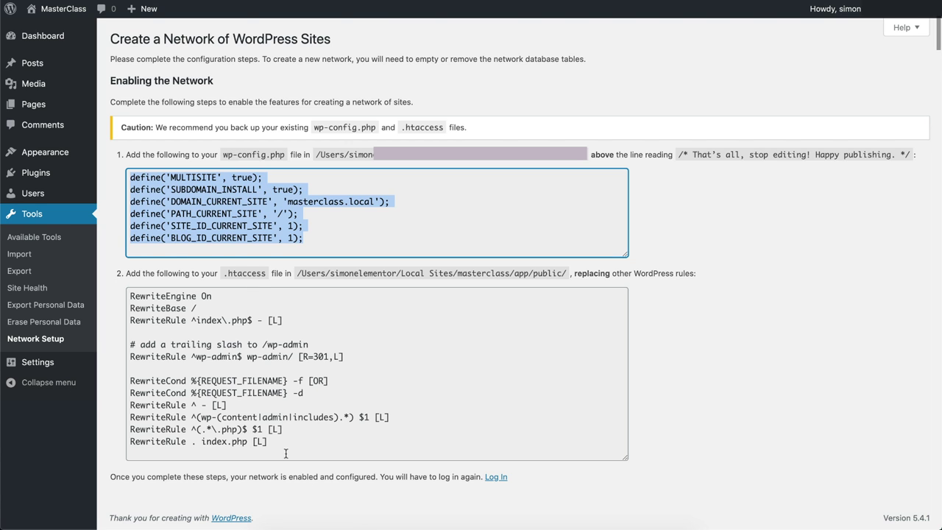
Step: Select the suggested .htaccess rewrite rules on the Network Setup page
drag(285, 453, 114, 288)
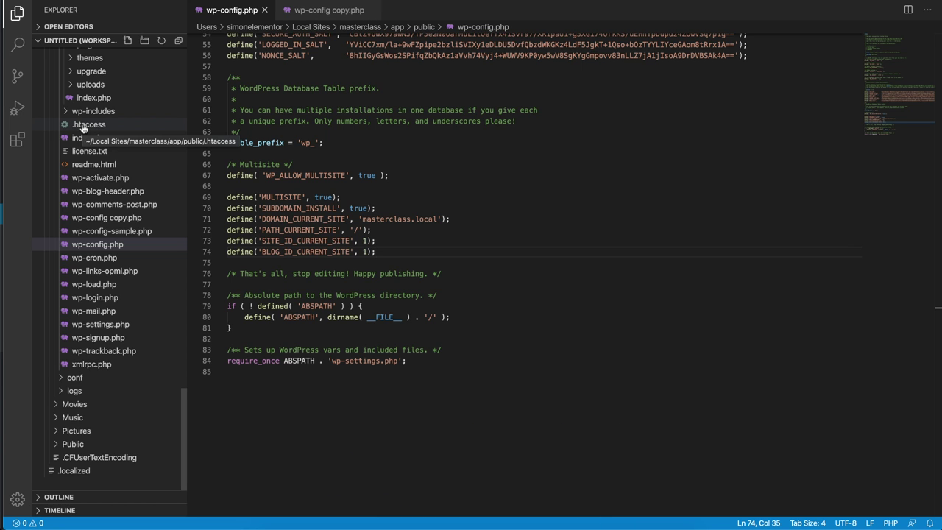
Step: Replace lines 7–12 of .htaccess with the multisite rewrite rules and save the file
click(83, 128)
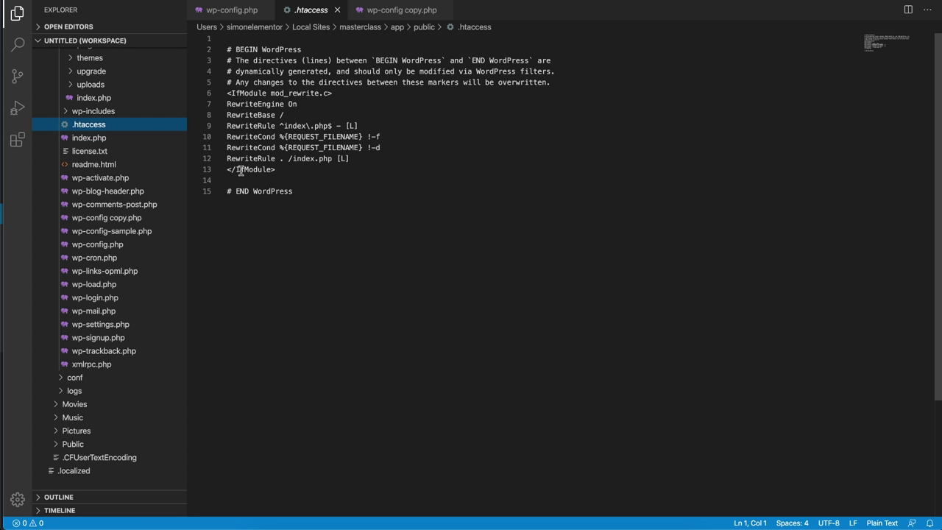
drag(228, 104, 352, 158)
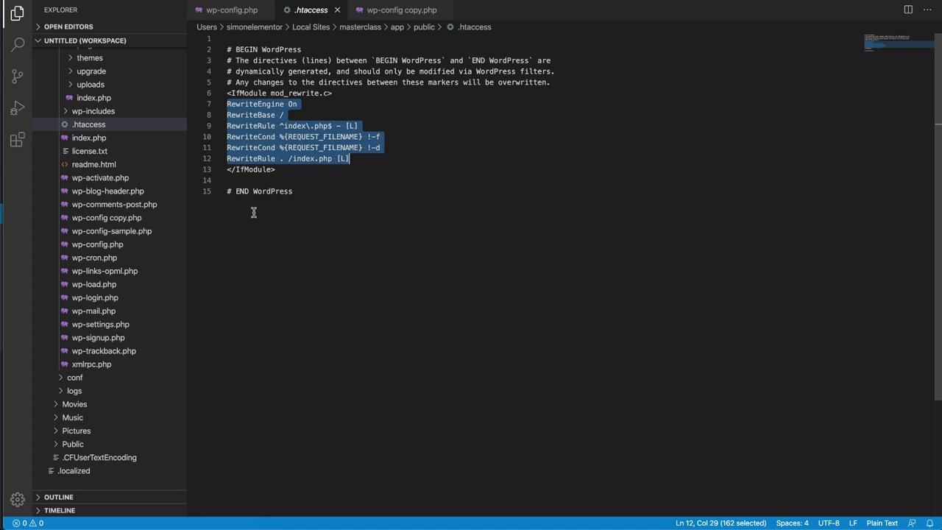
key(ctrl+v)
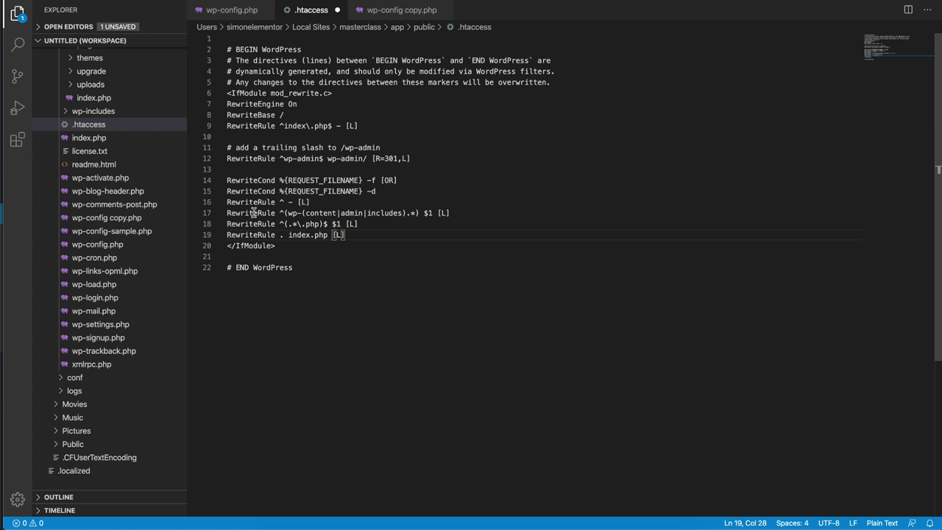
key(ctrl+s)
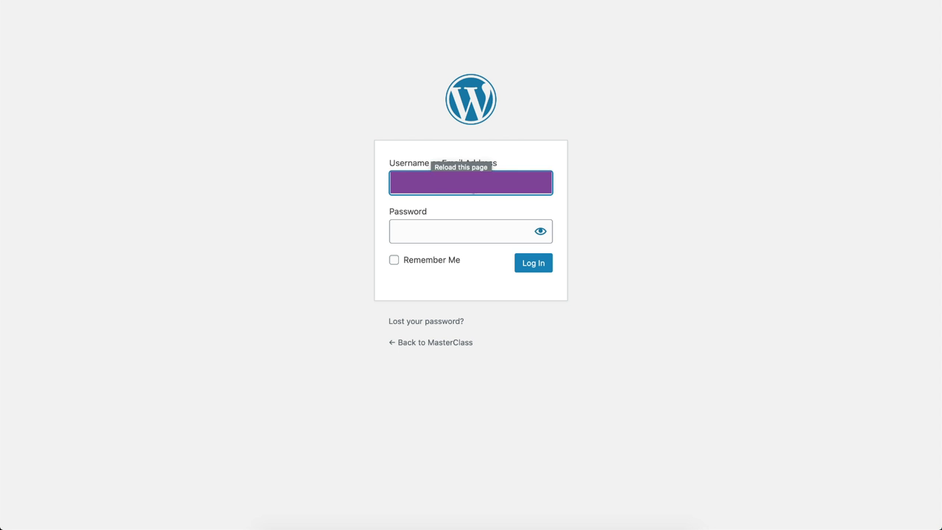
Step: Log back in with the account password and Remember Me ticked
click(435, 232)
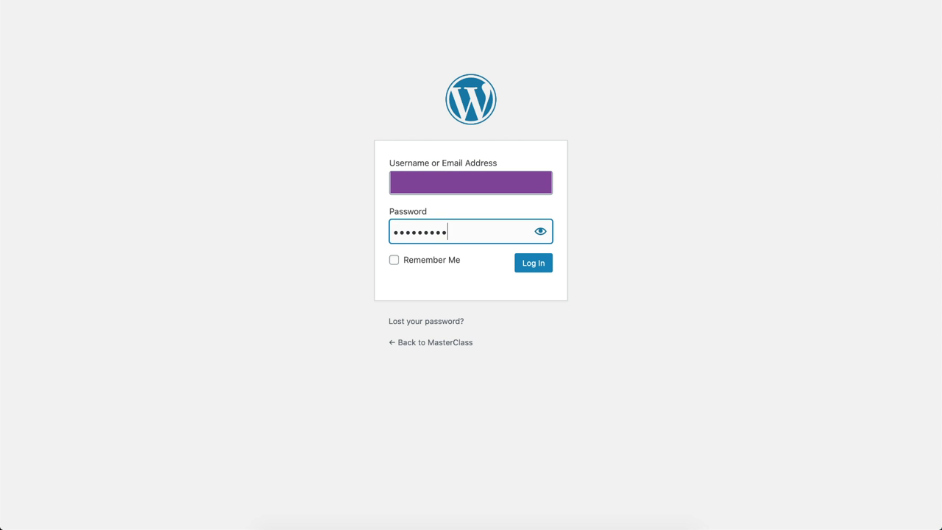
click(412, 262)
click(531, 266)
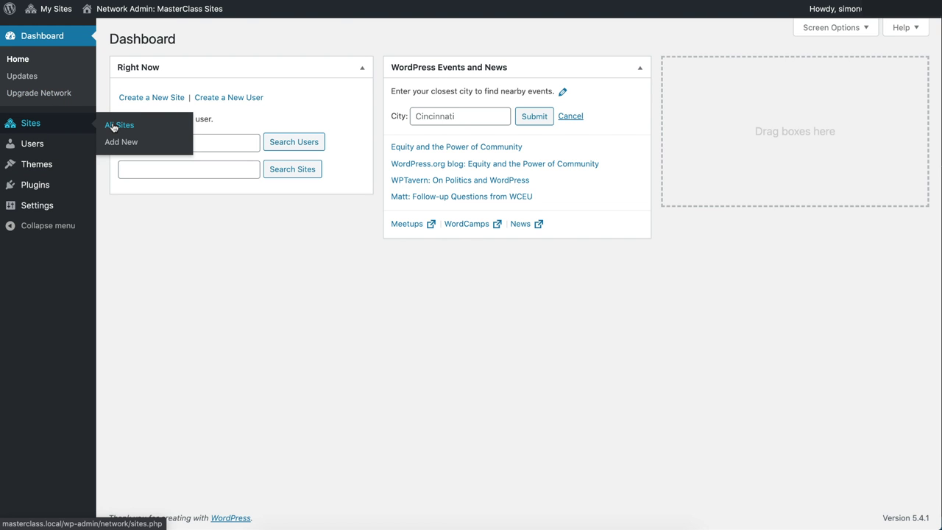
mouse_move(30, 123)
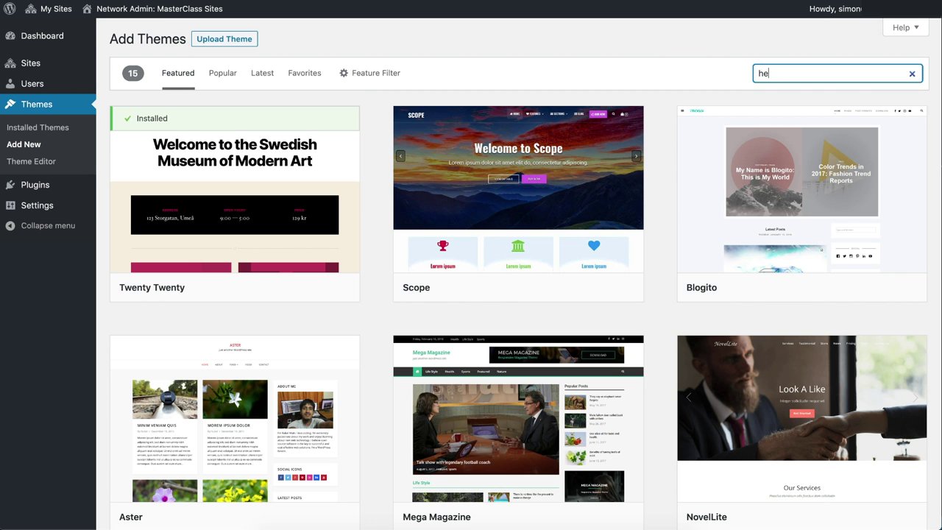
Step: Install and network-enable the Hello Elementor theme, then network-activate the Elementor plugin
text(llo)
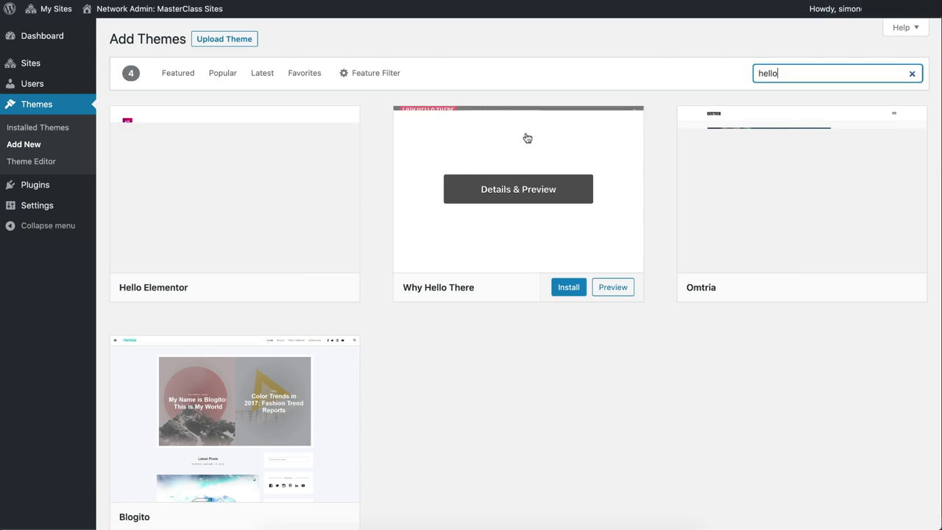
click(287, 290)
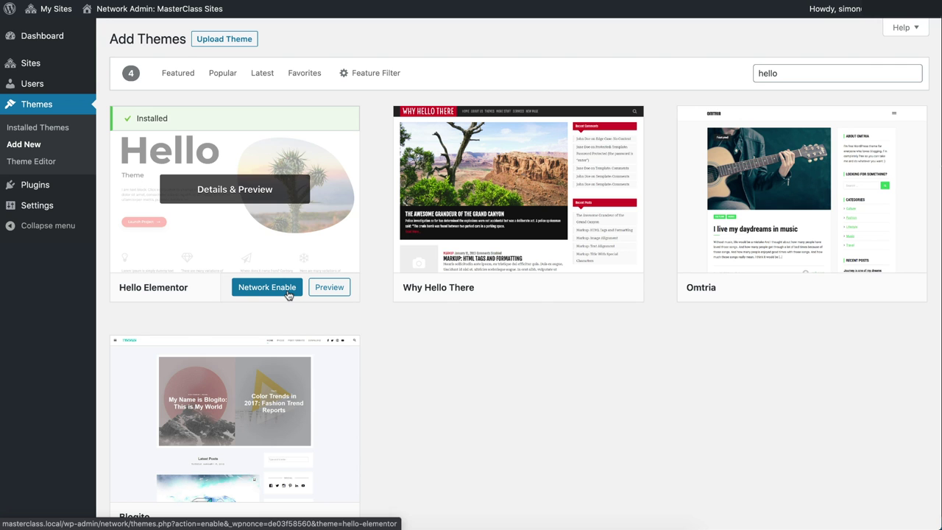
click(262, 296)
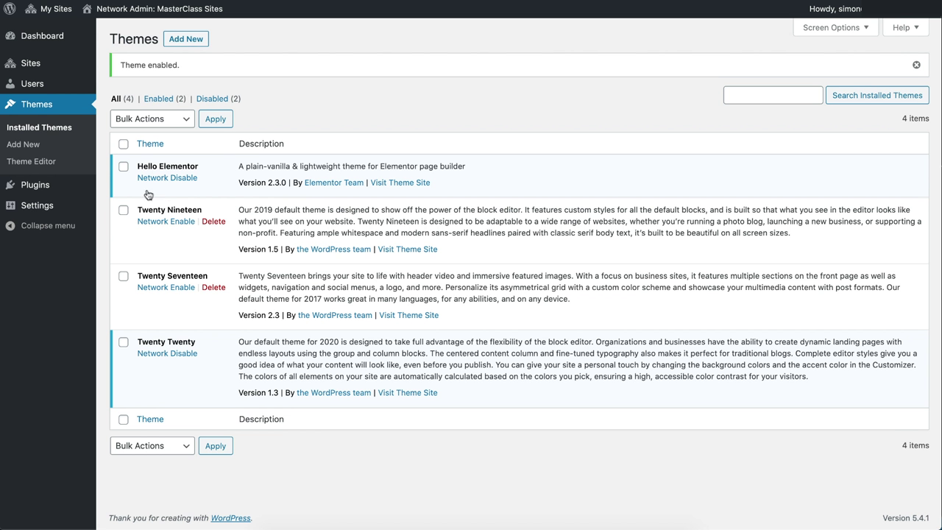
mouse_move(35, 185)
click(120, 188)
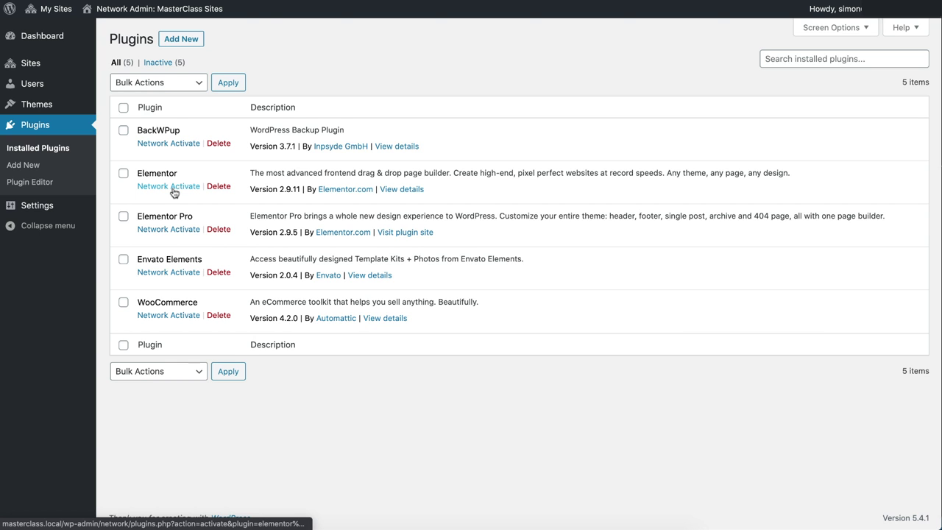
click(174, 193)
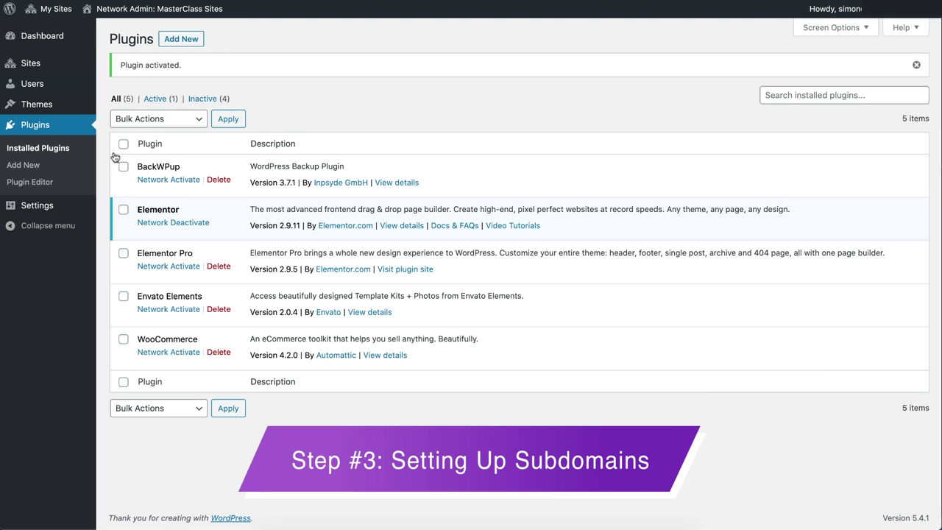
mouse_move(37, 205)
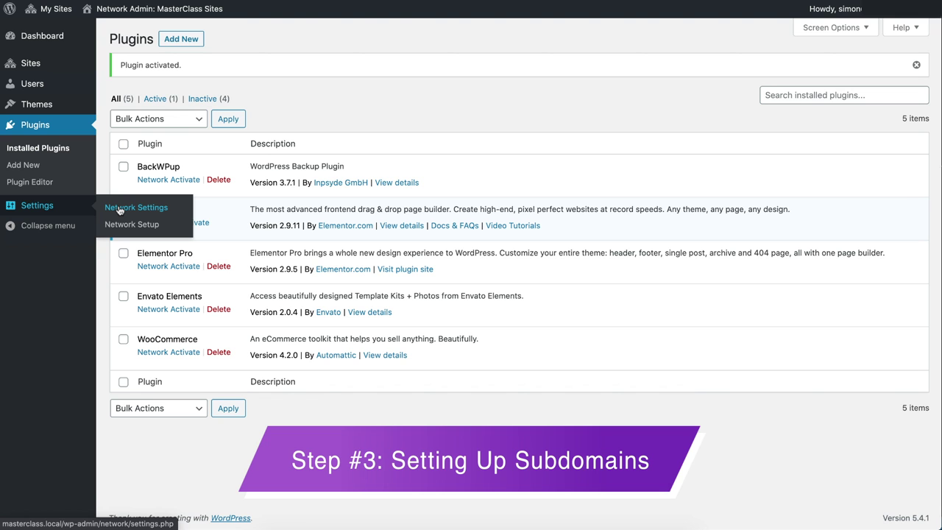
Step: Open Network Settings and scroll down to the Banned Names field
click(120, 209)
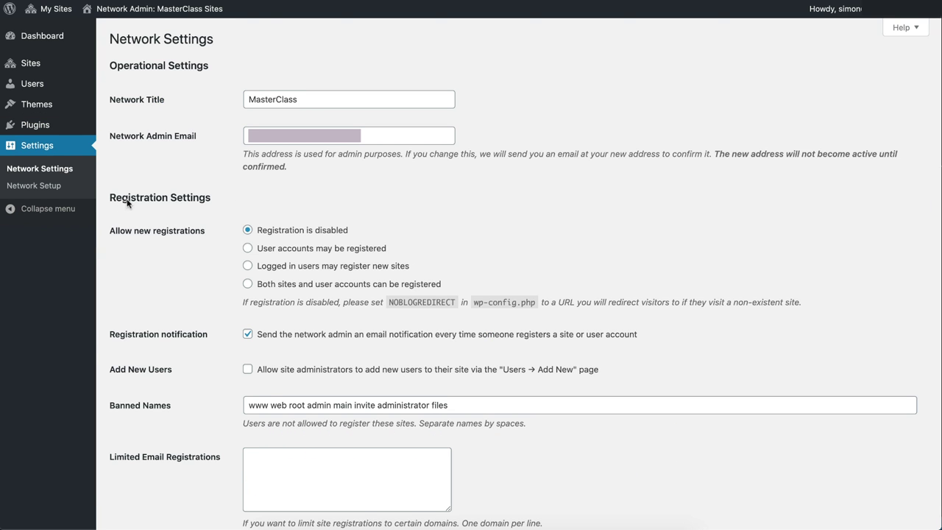
click(316, 105)
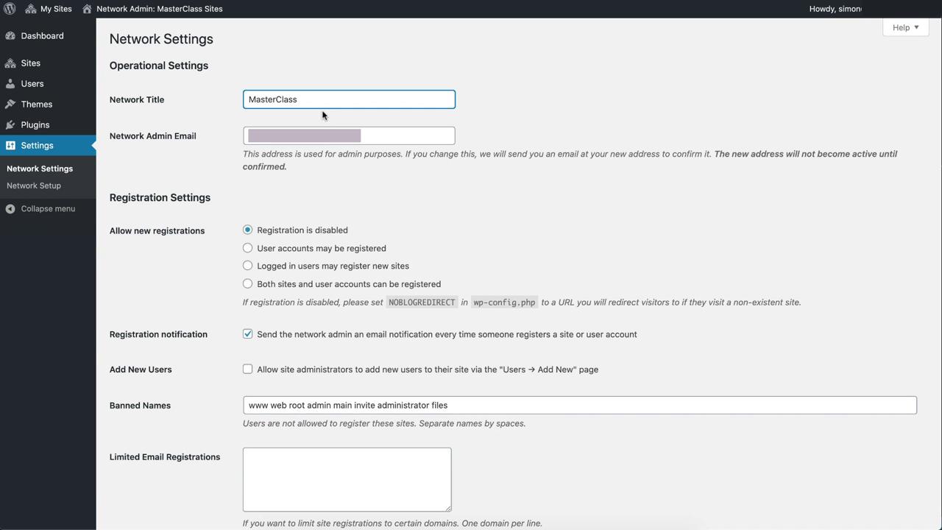
scroll(336, 220, down, 1)
scroll(336, 219, down, 1)
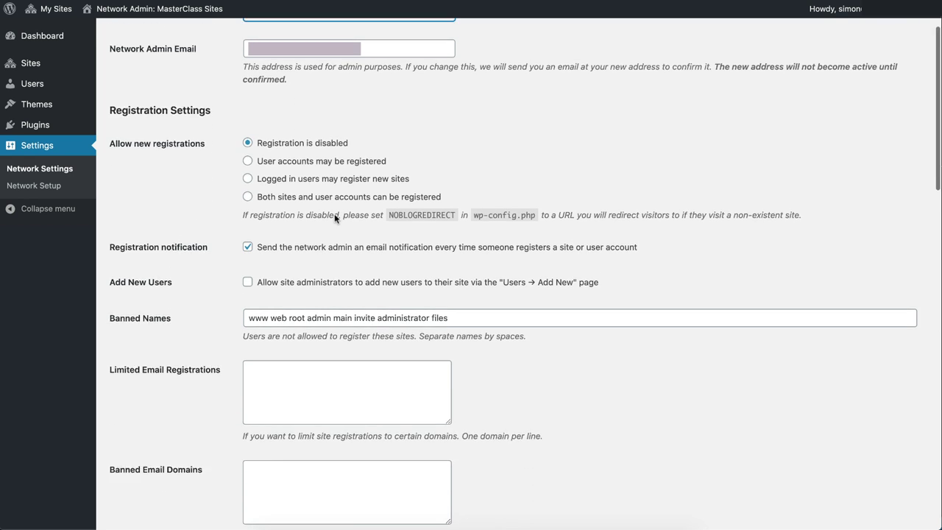
scroll(336, 219, down, 1)
scroll(336, 220, down, 2)
scroll(334, 213, down, 1)
scroll(334, 213, down, 1)
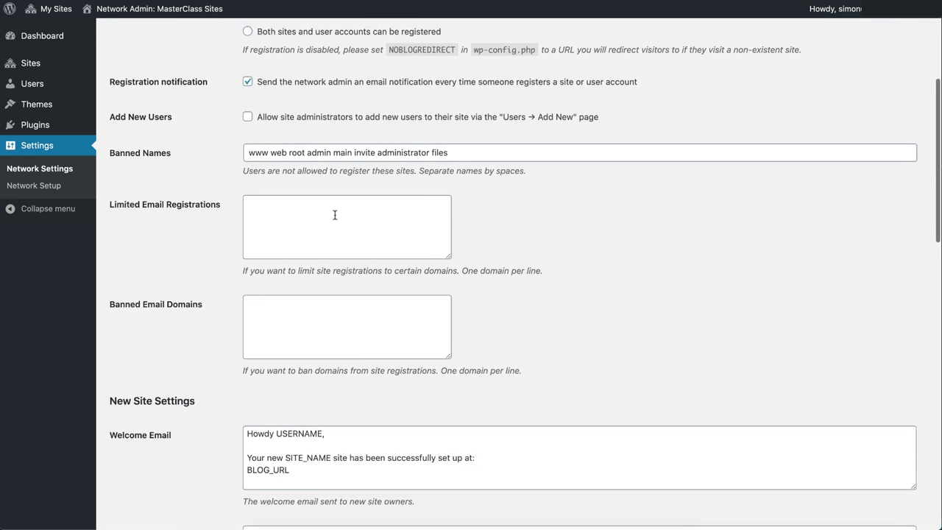
scroll(335, 213, down, 1)
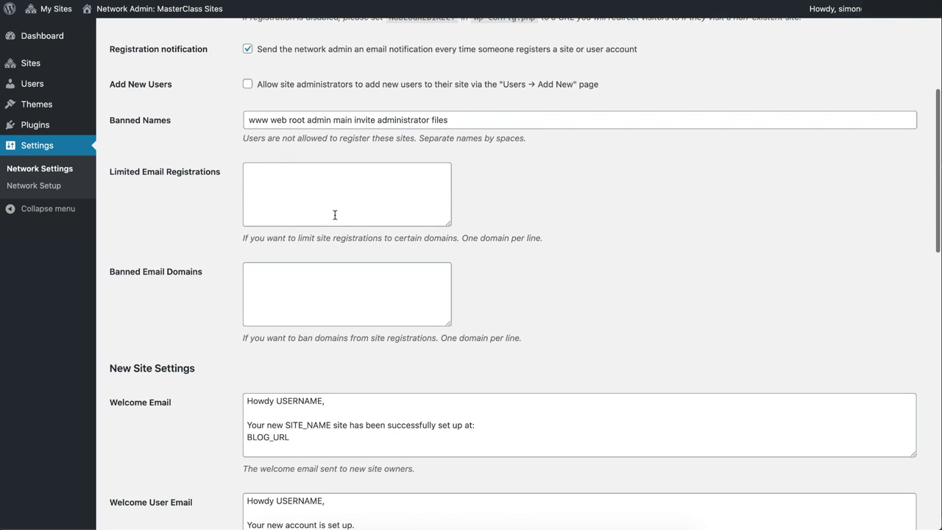
scroll(335, 215, up, 1)
scroll(335, 215, down, 1)
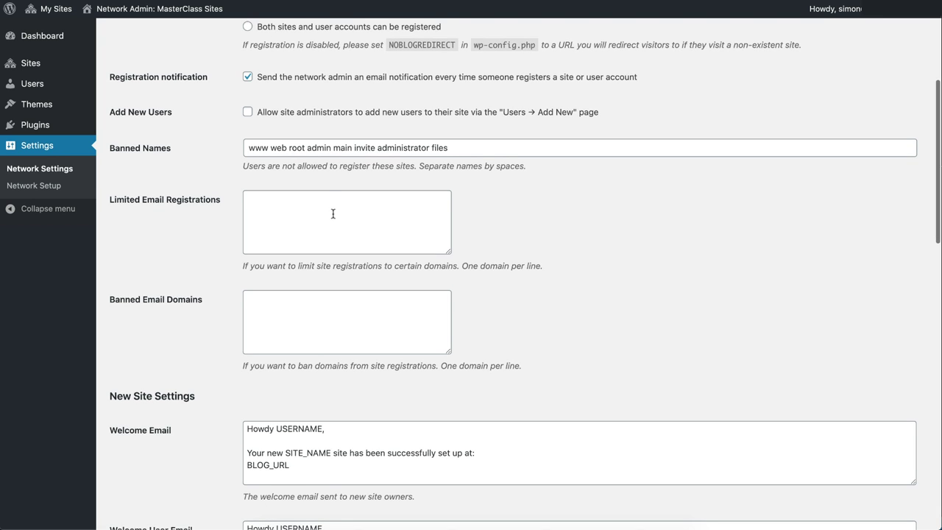
Step: Append 'Monday Masterclass' to Banned Names and save the network settings
click(467, 150)
text(Monday Mas)
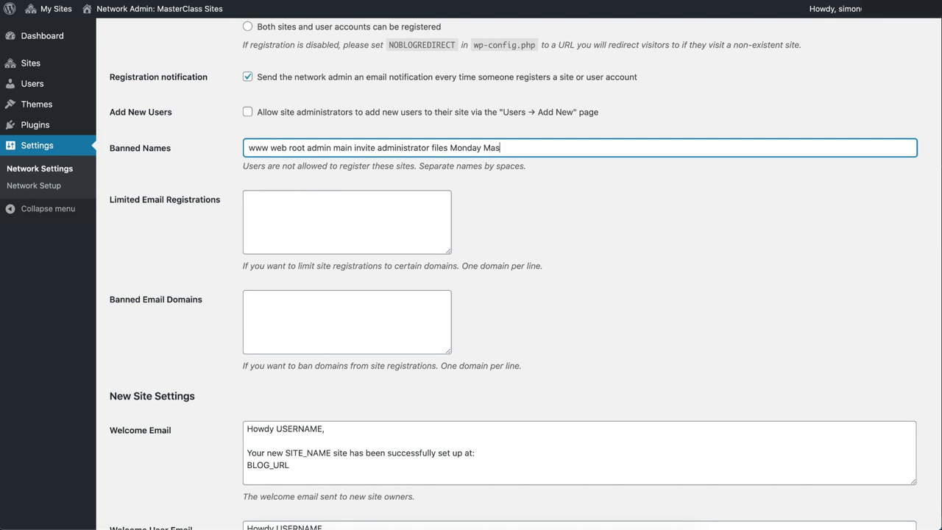
text(terclass)
scroll(499, 184, down, 3)
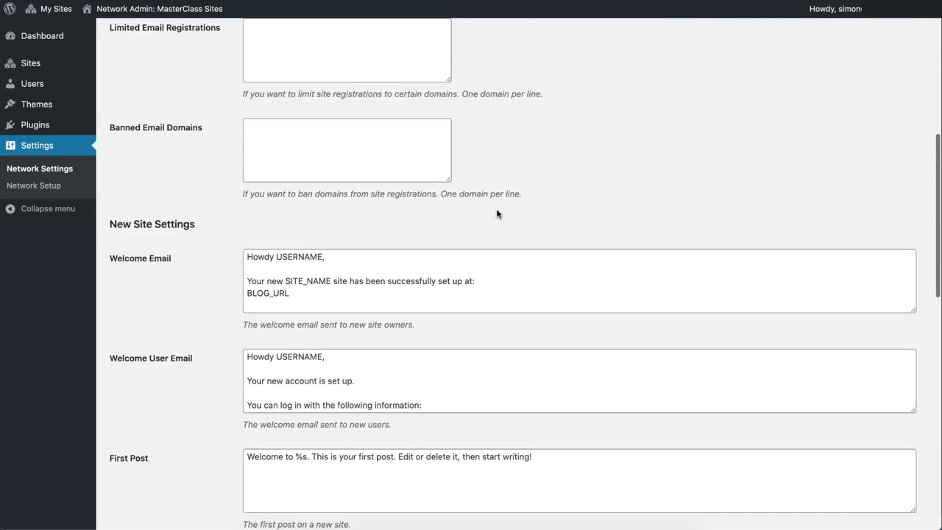
scroll(361, 257, down, 1)
scroll(220, 311, down, 6)
scroll(212, 311, down, 5)
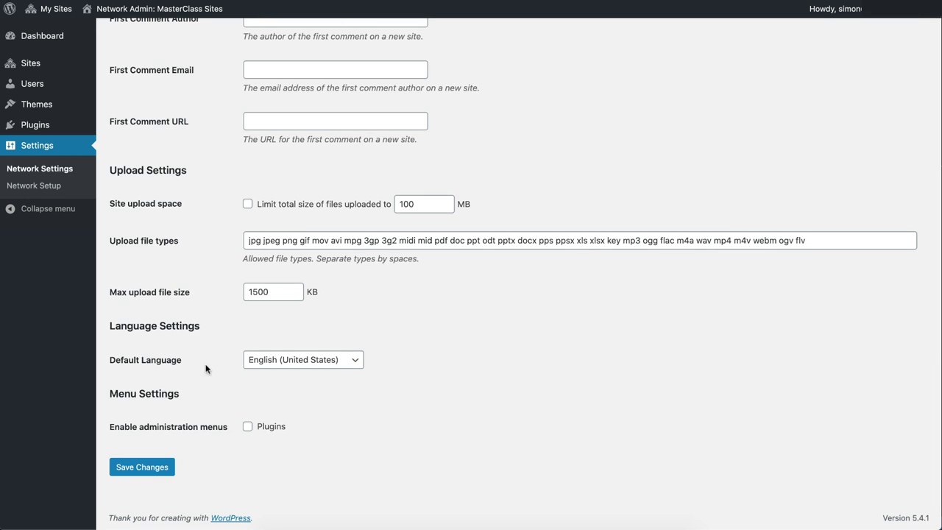
click(141, 469)
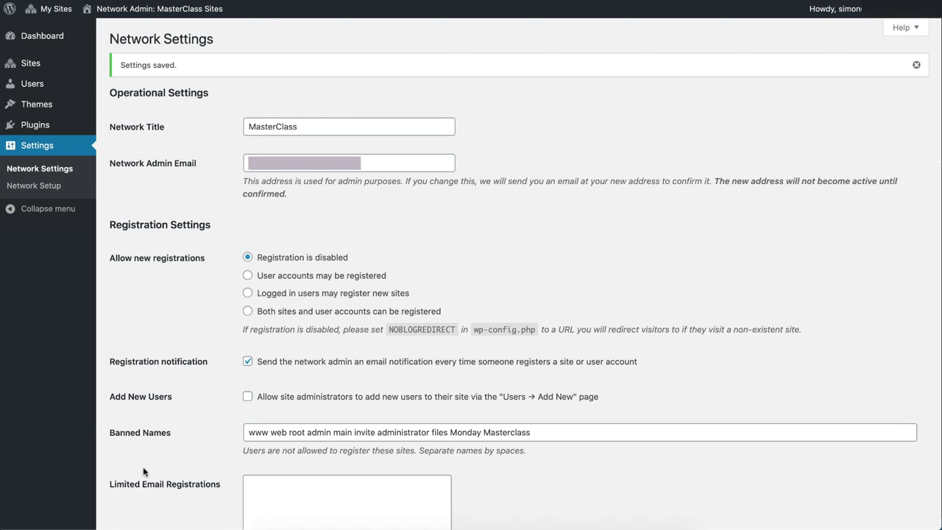
mouse_move(31, 63)
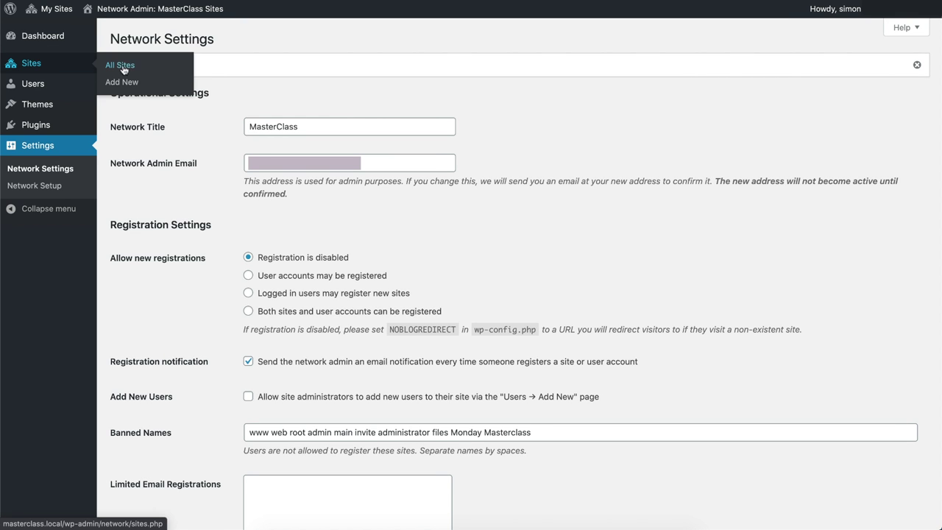
Step: Add a network site at address 'Multisites' titled 'How to Create and Manage a WordPress MultiSite'
click(122, 82)
text(Mul)
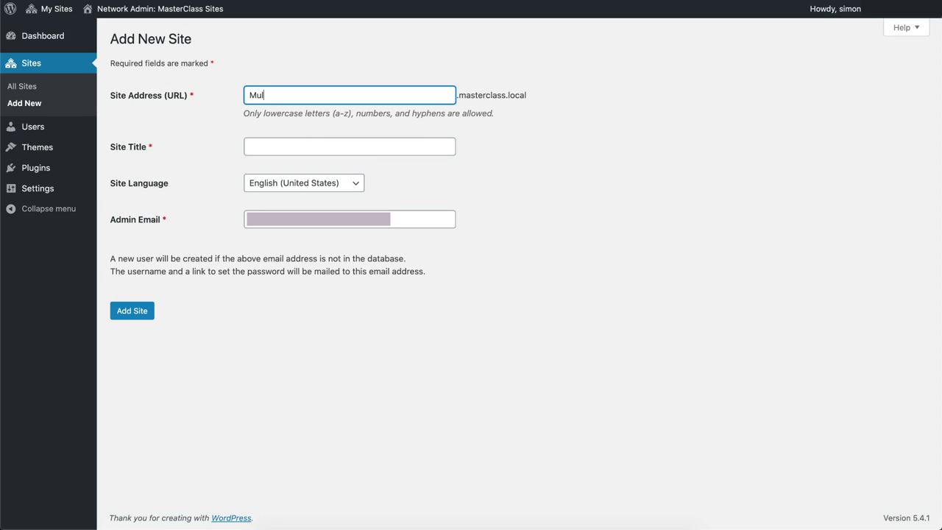
text(tisites)
key(Tab)
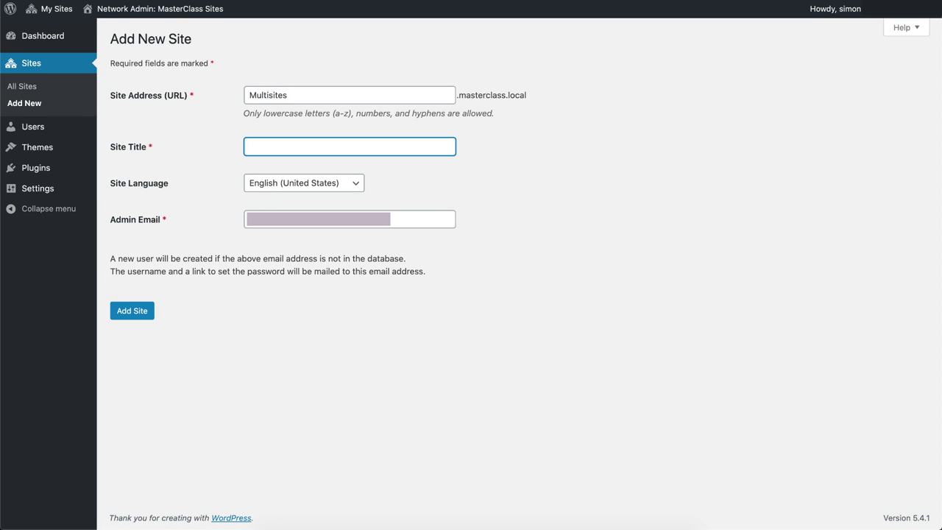
text(How to Create and Mana)
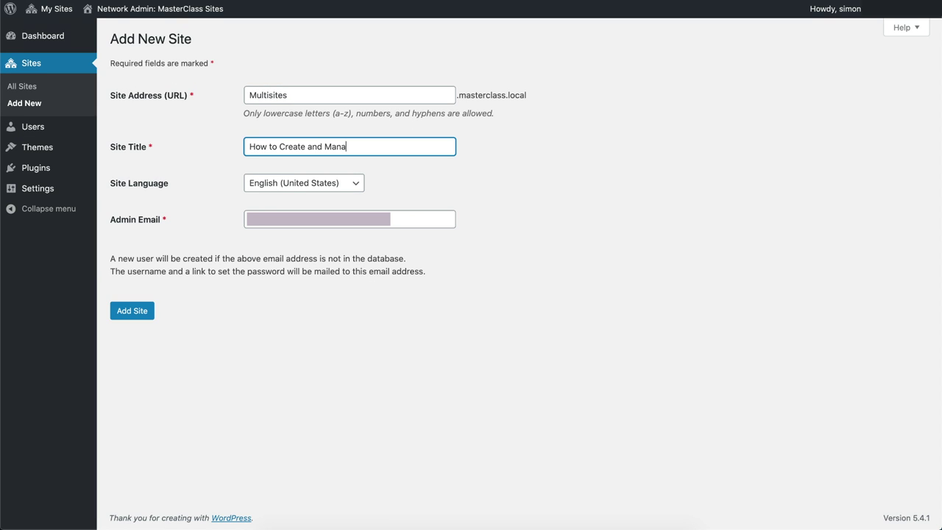
text(ge a WordPress Mu)
text(ltiSite)
key(Tab)
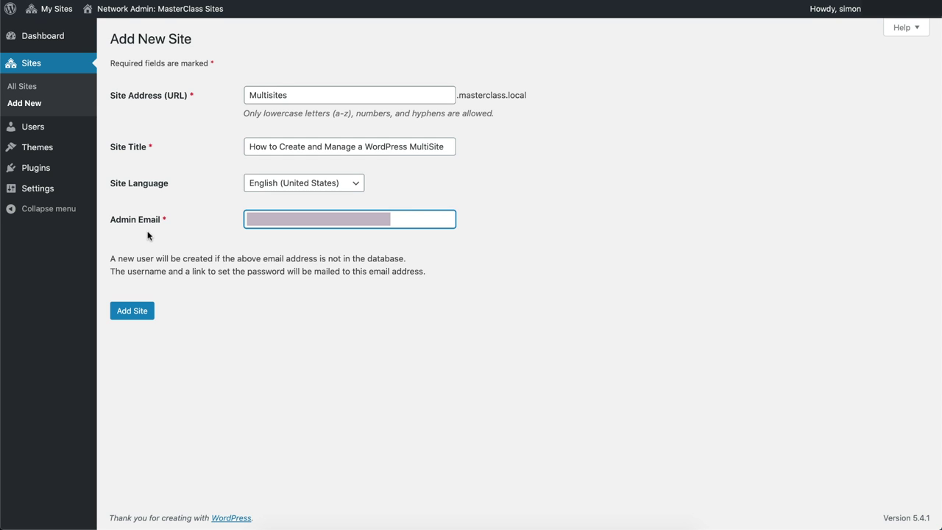
click(137, 313)
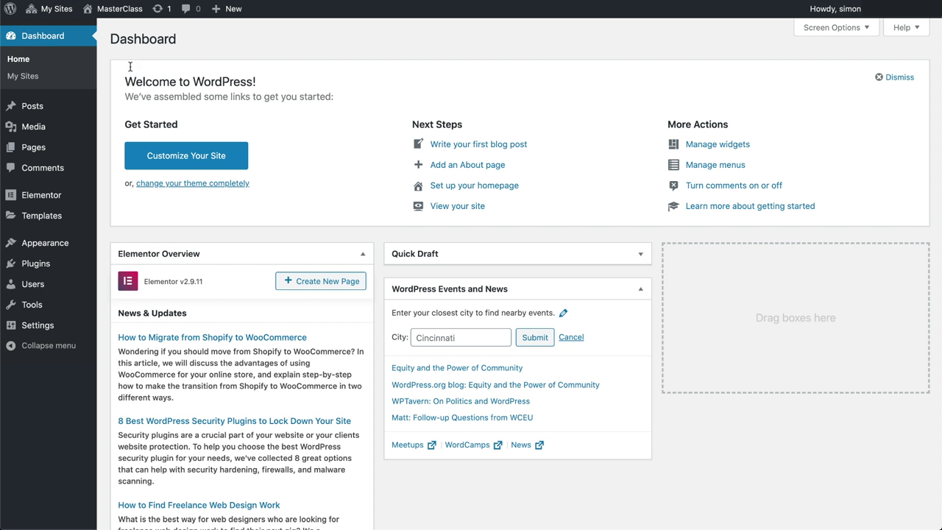
Step: Check My Sites for the new MultiSite subsite next to MasterClass, then go back to Dashboard
click(56, 15)
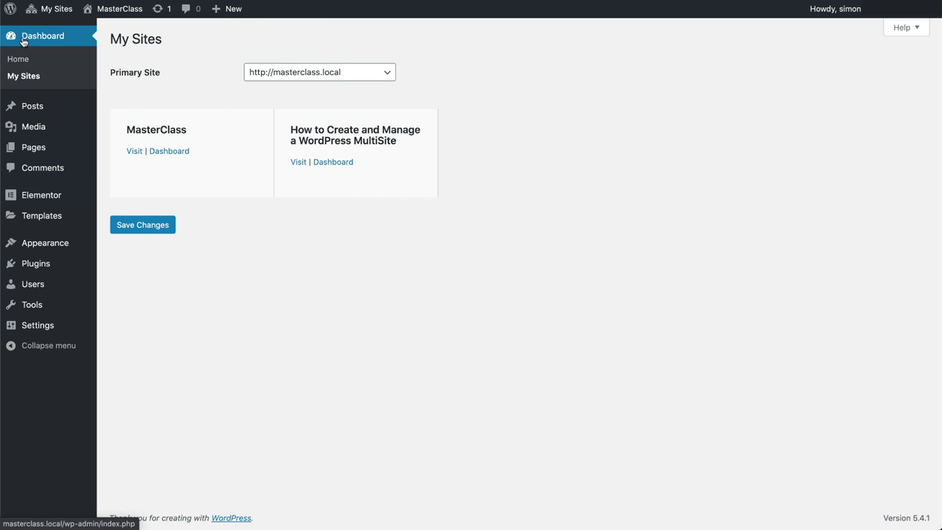
click(23, 41)
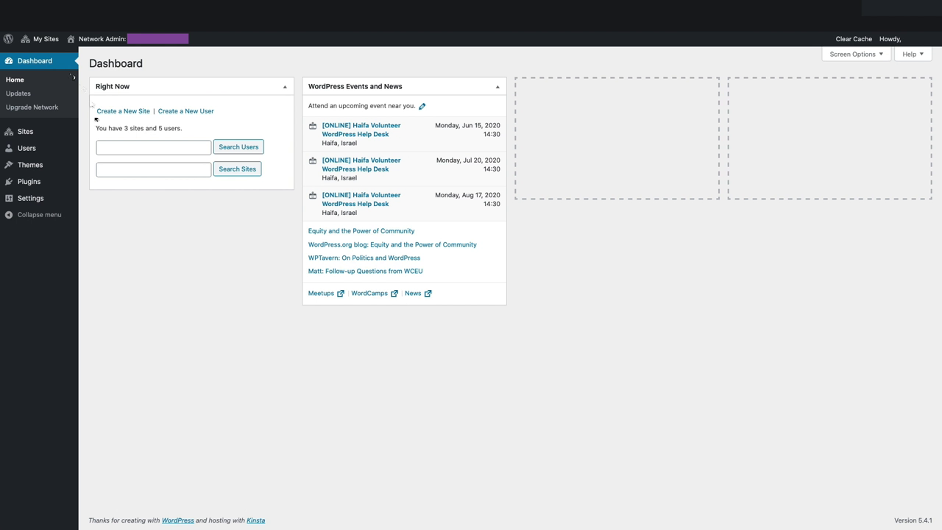
mouse_move(51, 9)
mouse_move(51, 100)
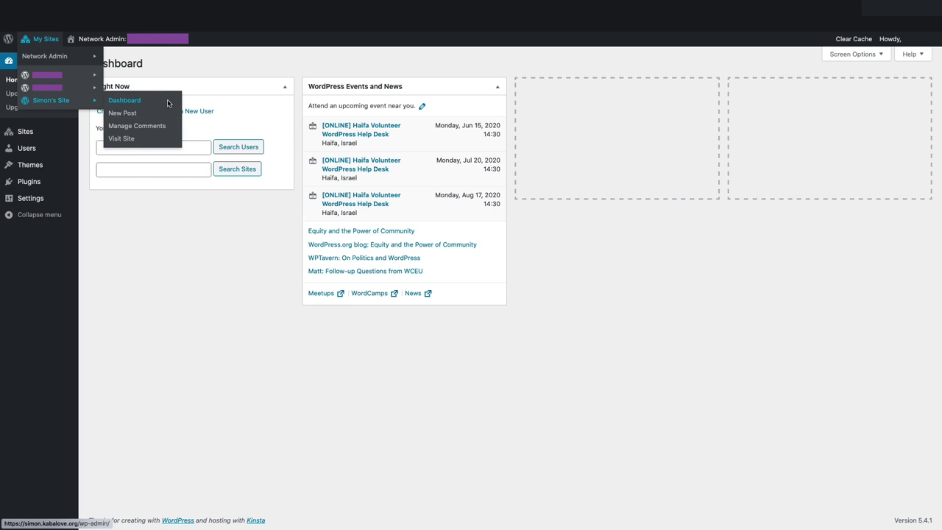
Step: Check one subsite's themes and plugins, open another subsite's dashboard, then return to Network Admin
click(168, 103)
click(44, 231)
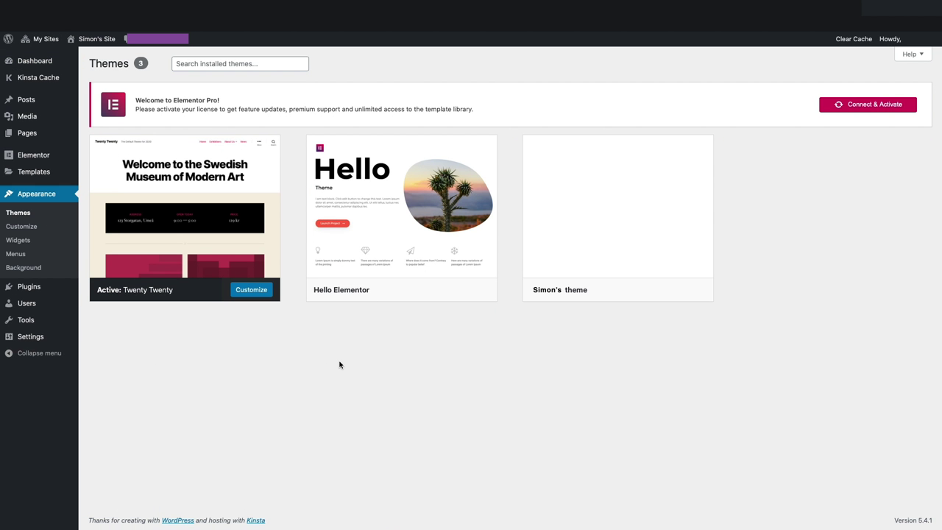
click(64, 288)
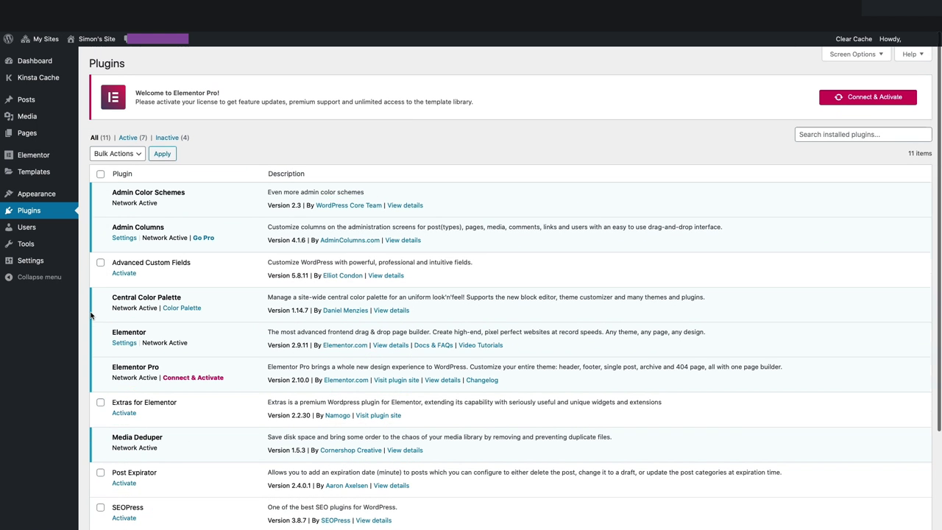
mouse_move(41, 39)
mouse_move(56, 75)
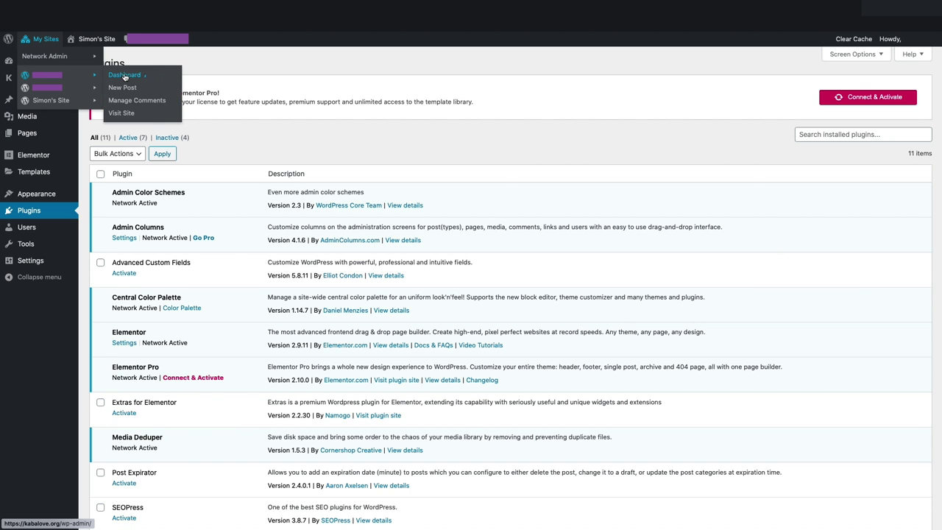
click(165, 77)
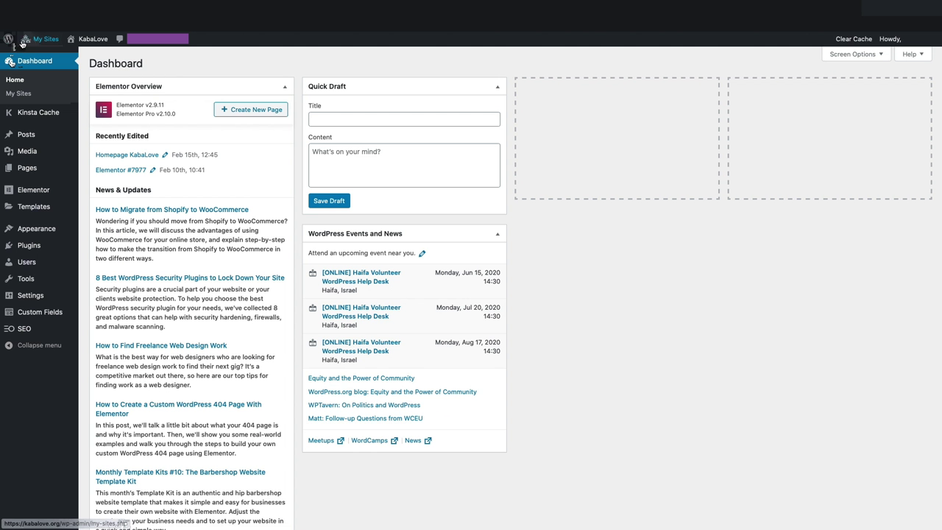
click(156, 58)
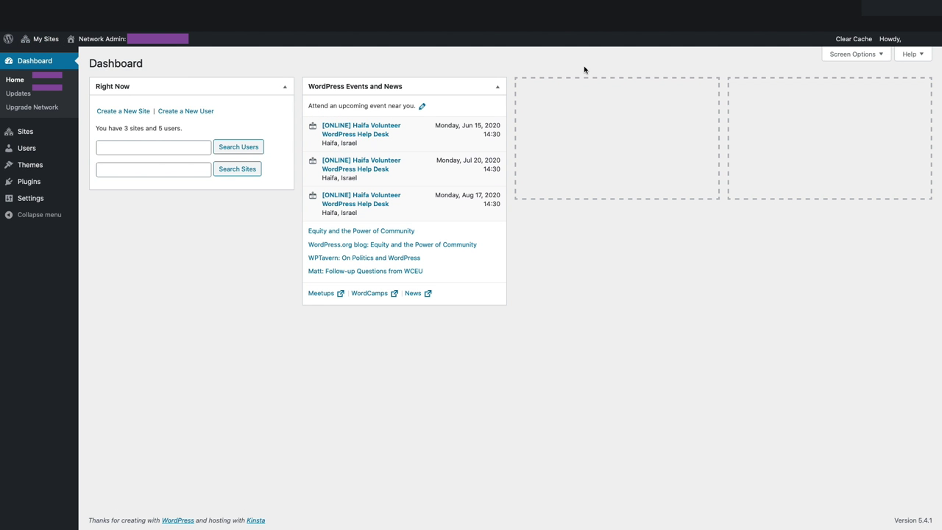